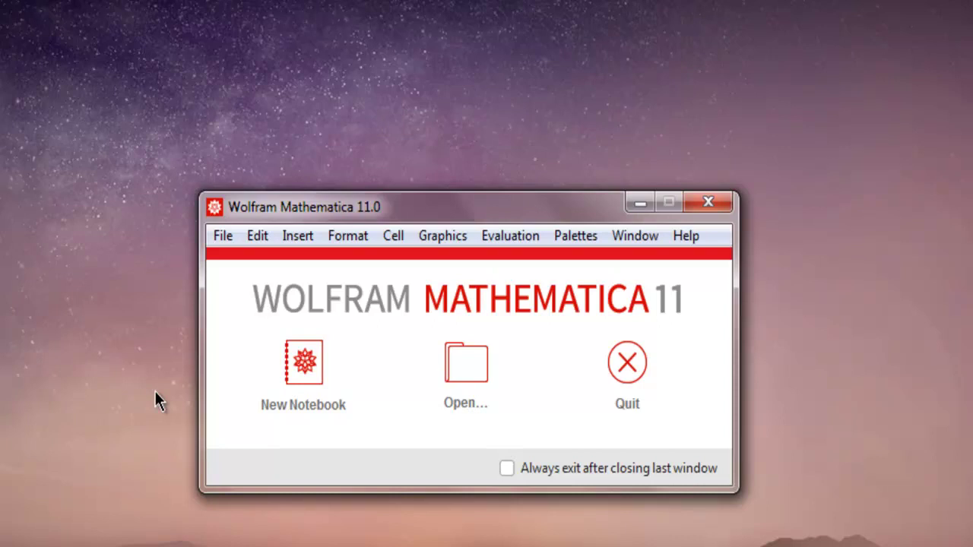
Step: In a new notebook, define and evaluate alist = {1, 2, 3, 4}
click(300, 365)
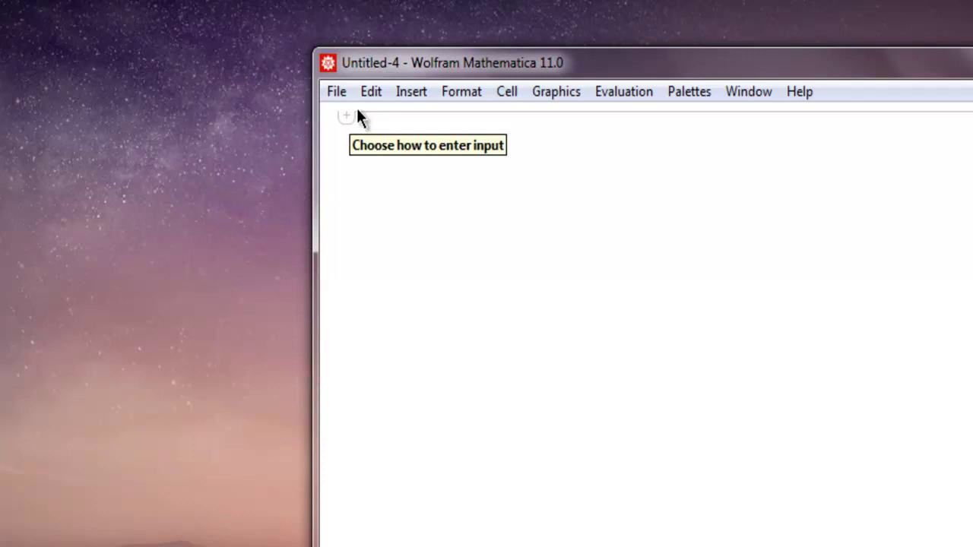
drag(441, 63, 180, 37)
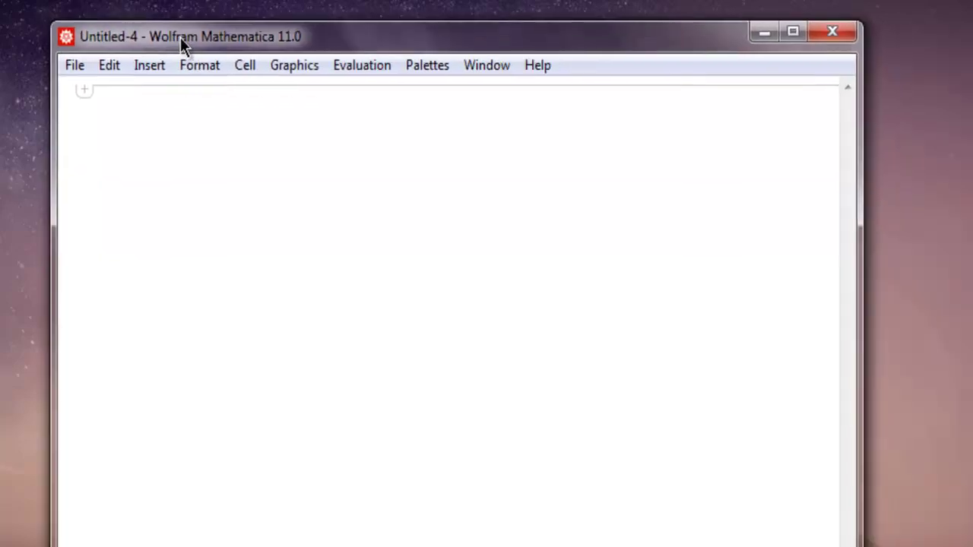
click(207, 165)
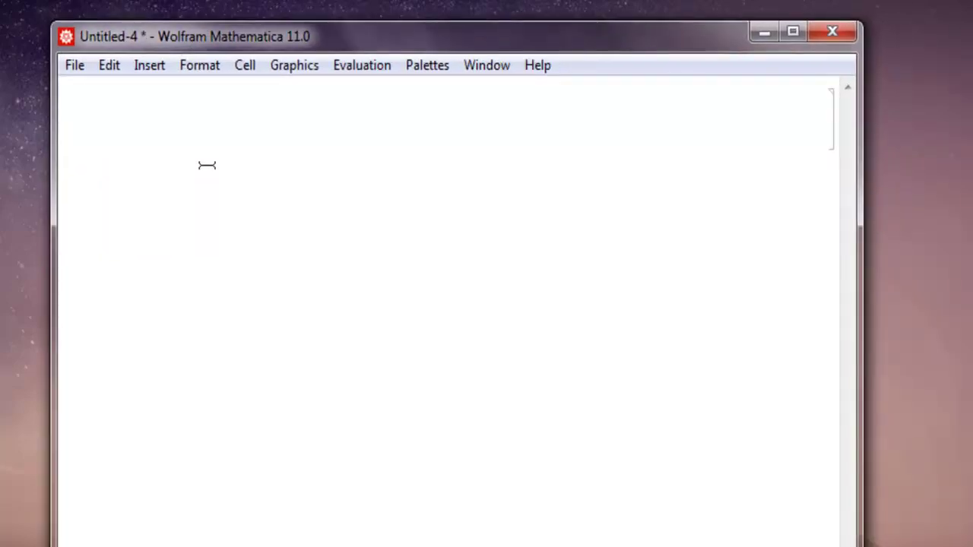
text(alist = {1, 2, 3)
key(BackSpace)
text(,)
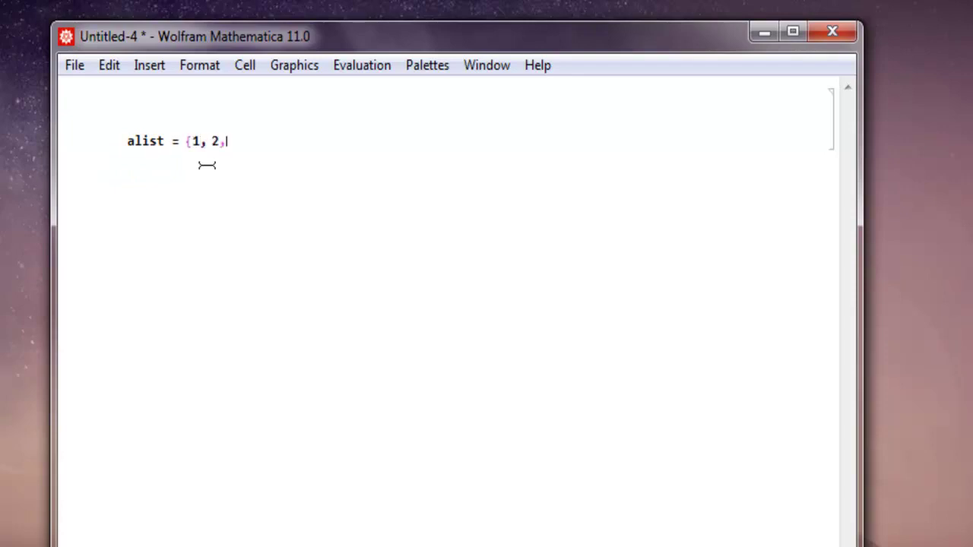
text( 3, 4})
key(shift+Return)
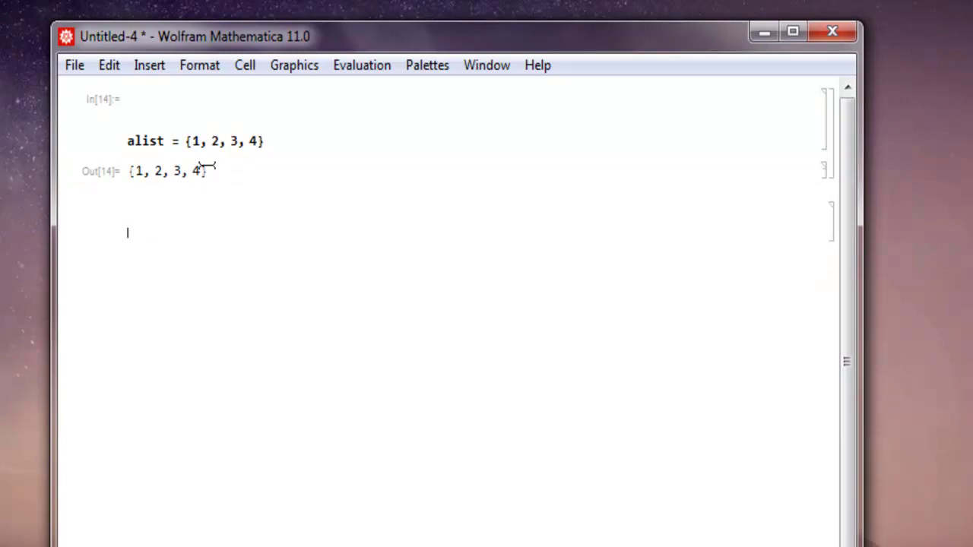
Step: Evaluate PieChart[alist] to draw a four-slice pie chart
text(PieCh)
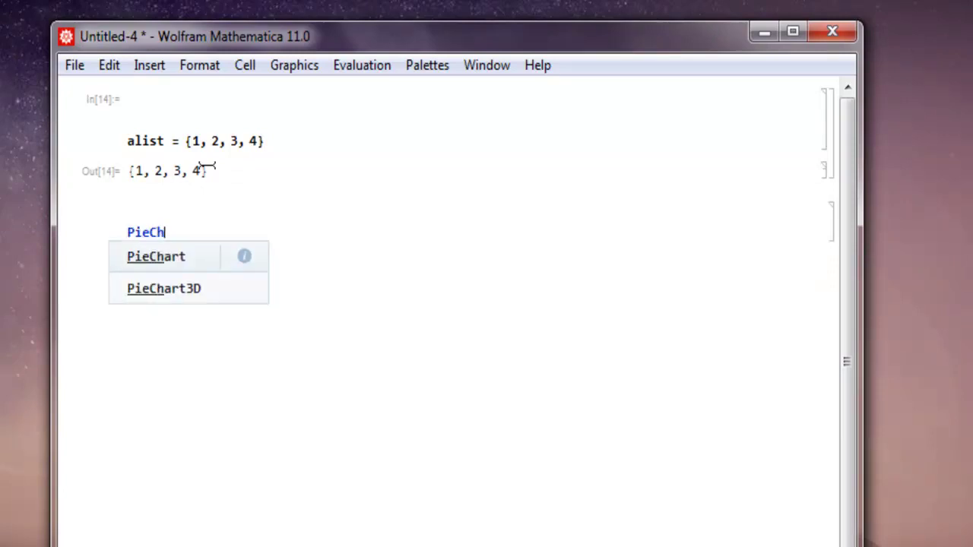
key(Return)
text([al)
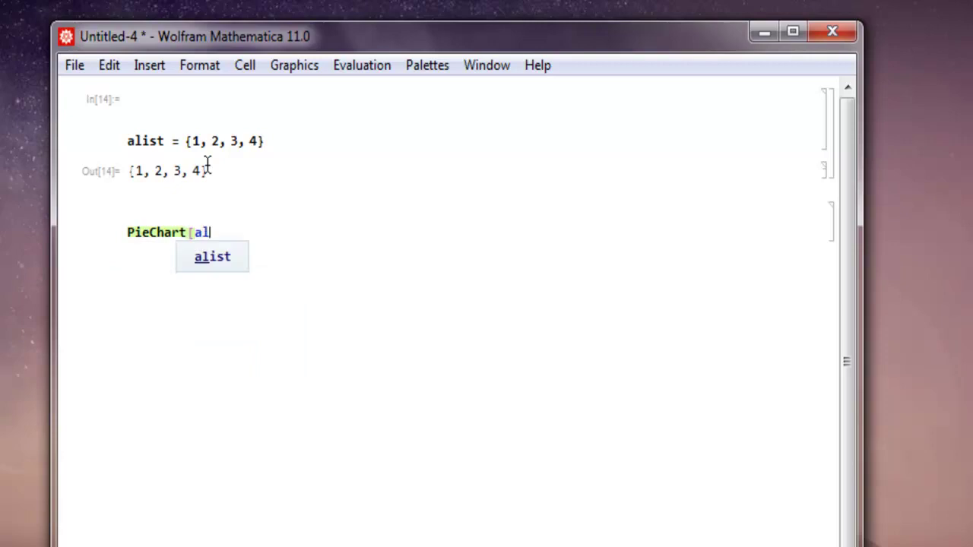
text(ist])
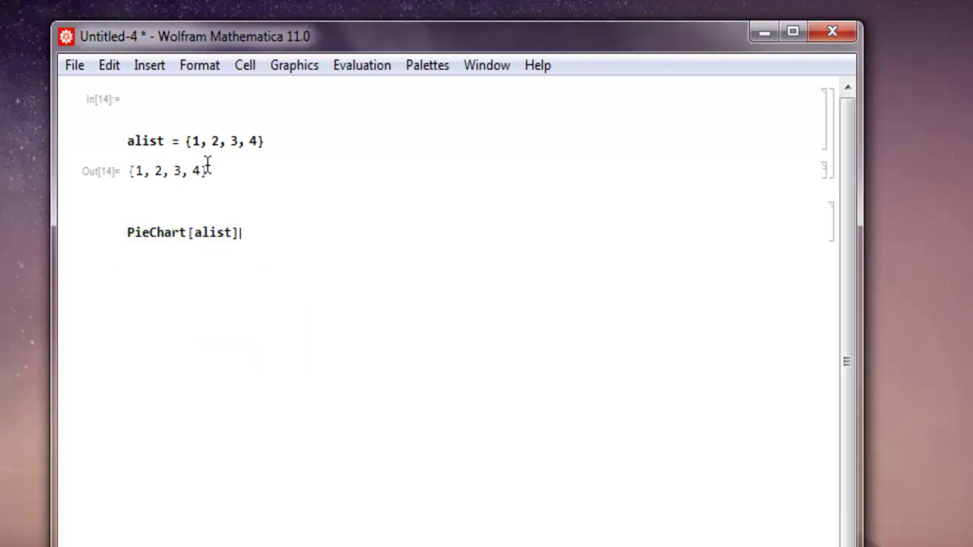
key(shift+Return)
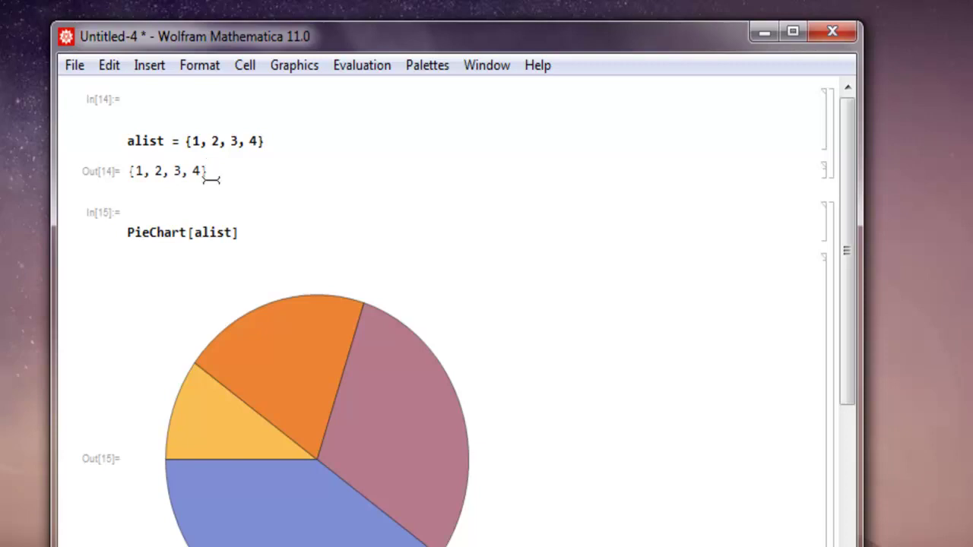
Step: Save the notebook as a PDF Document (*.pdf) named Example
click(76, 67)
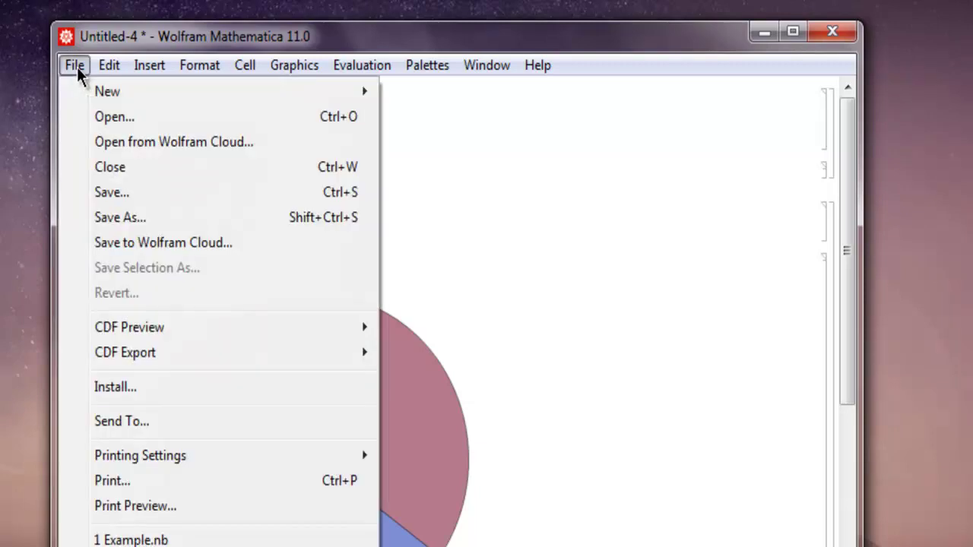
click(95, 219)
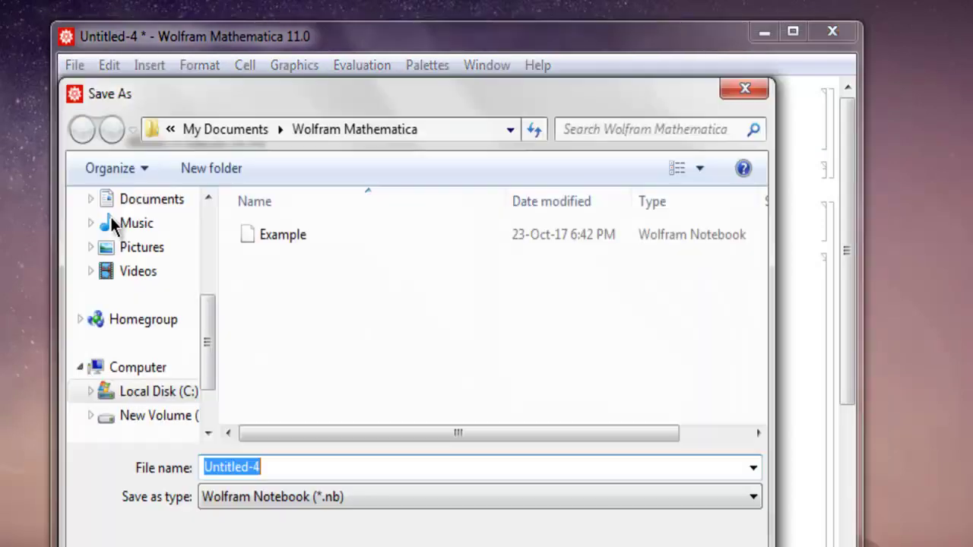
scroll(205, 236, up, 3)
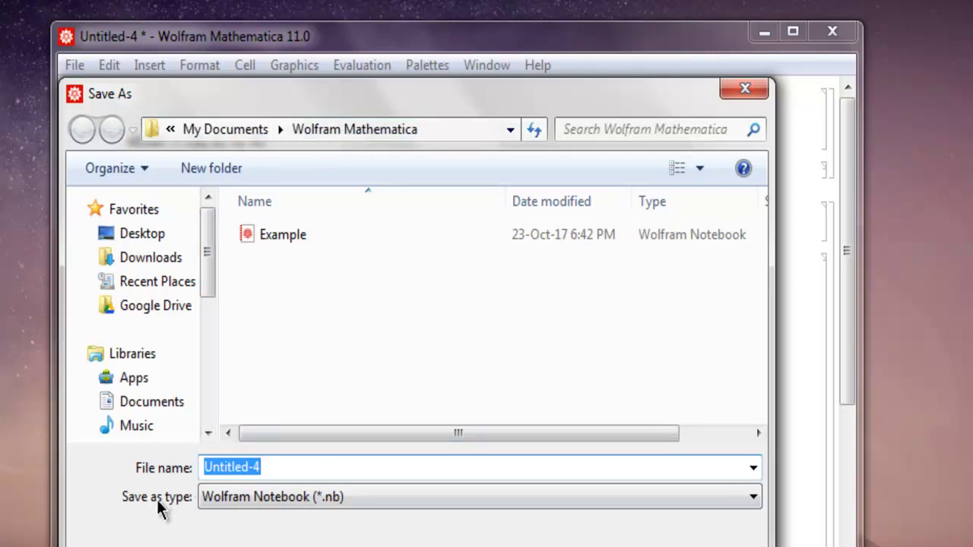
click(224, 494)
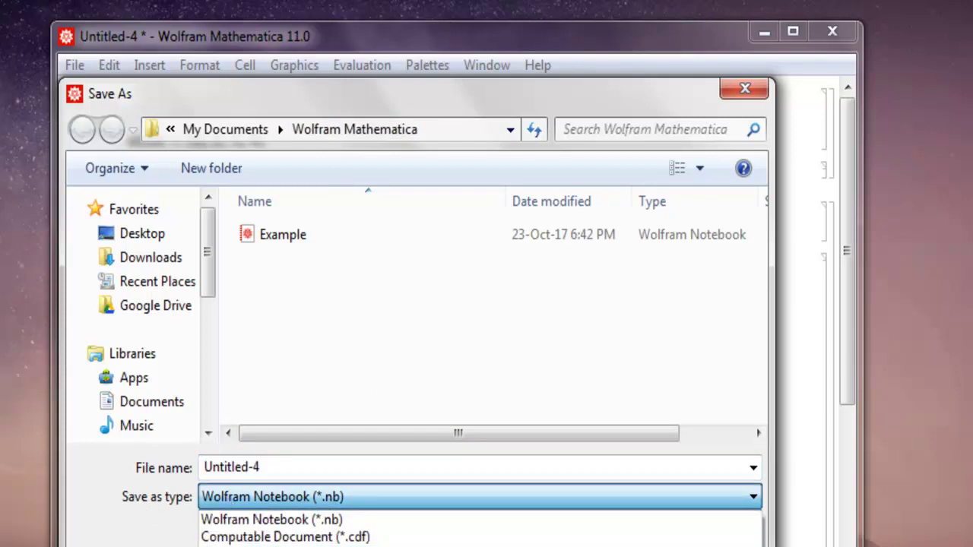
click(243, 546)
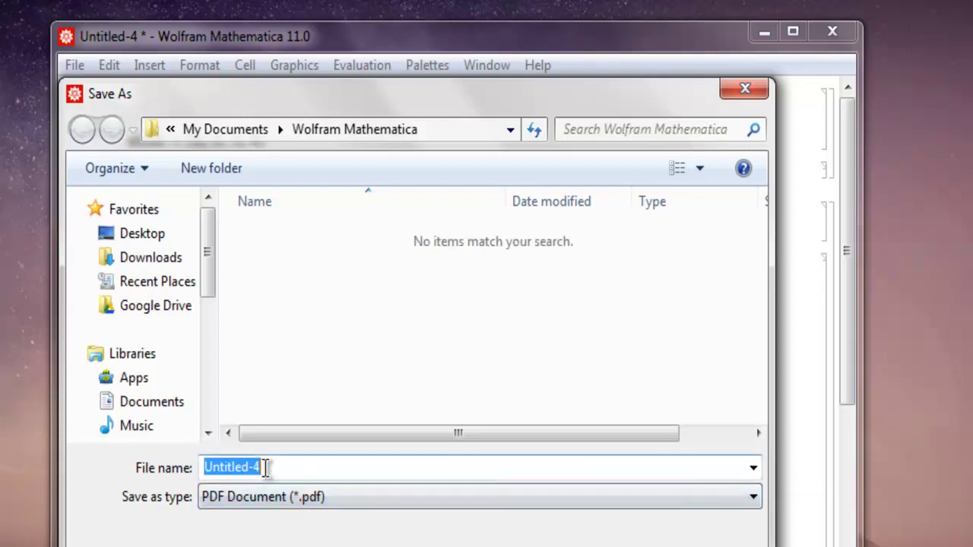
drag(283, 468, 204, 467)
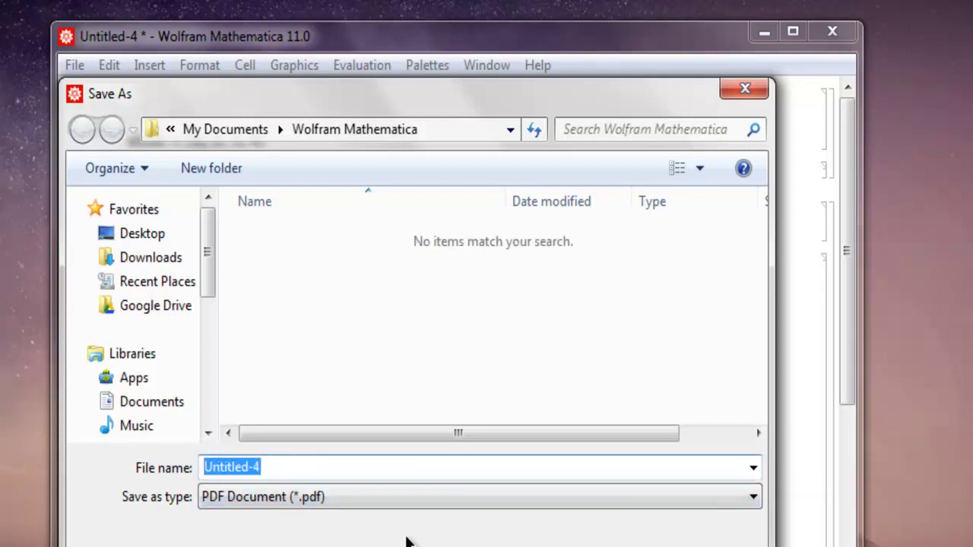
text(Example)
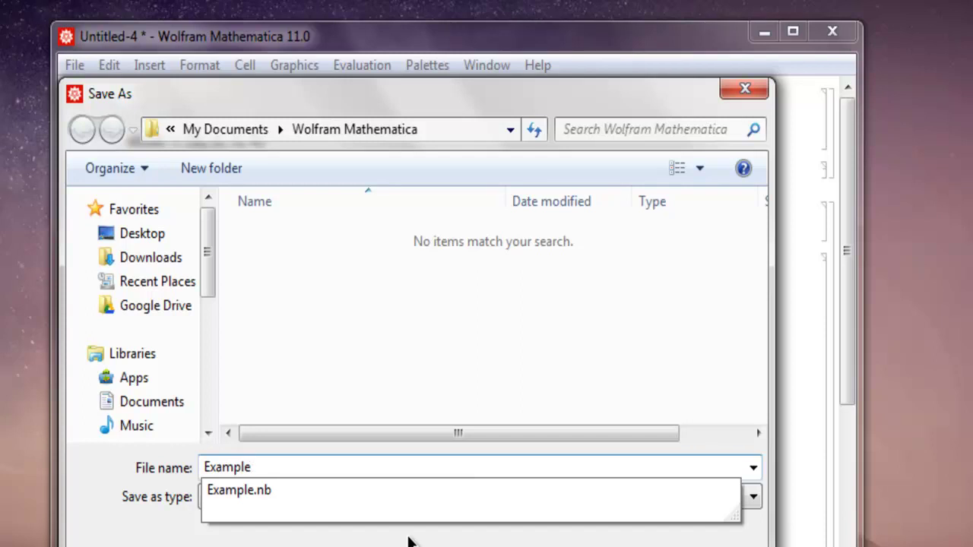
click(427, 545)
click(525, 535)
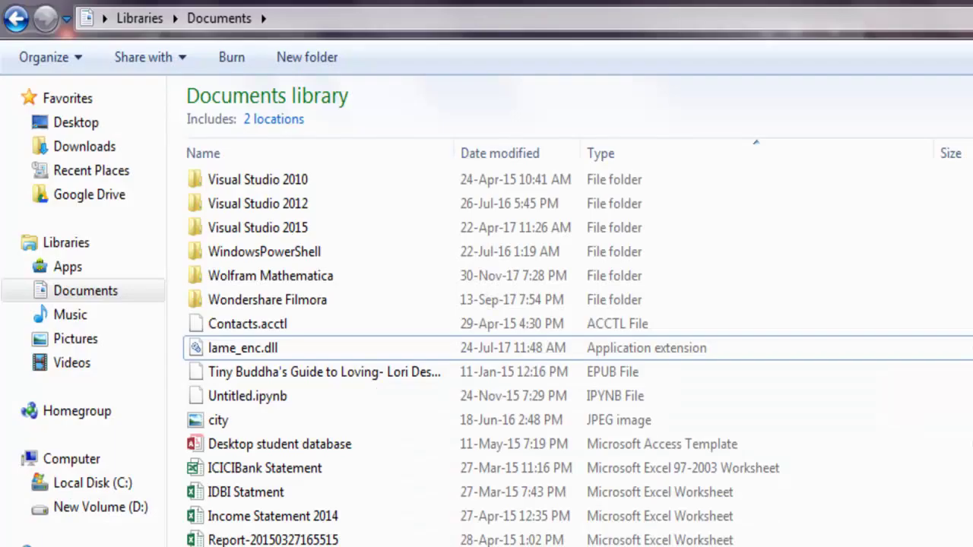
Step: Open the Wolfram Mathematica folder and select the Example PDF
double_click(271, 277)
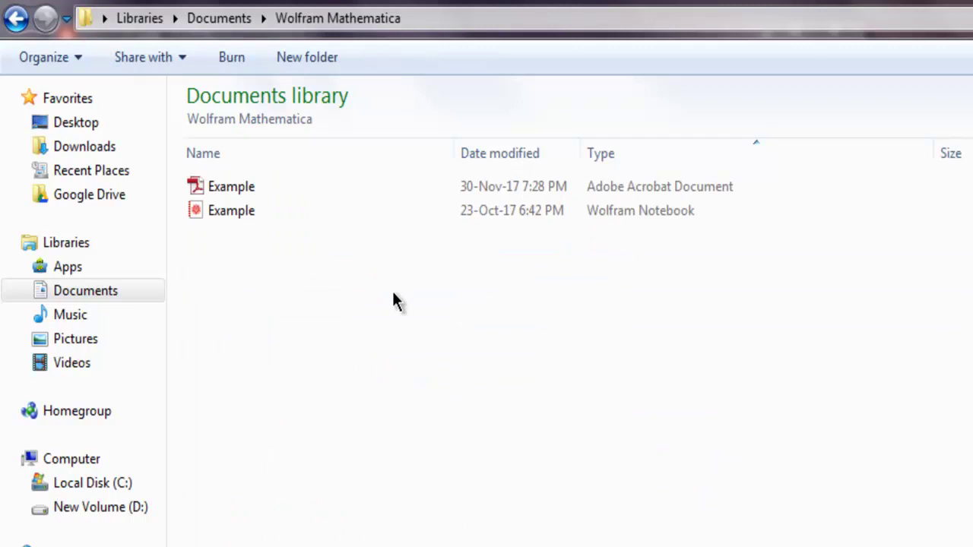
click(235, 189)
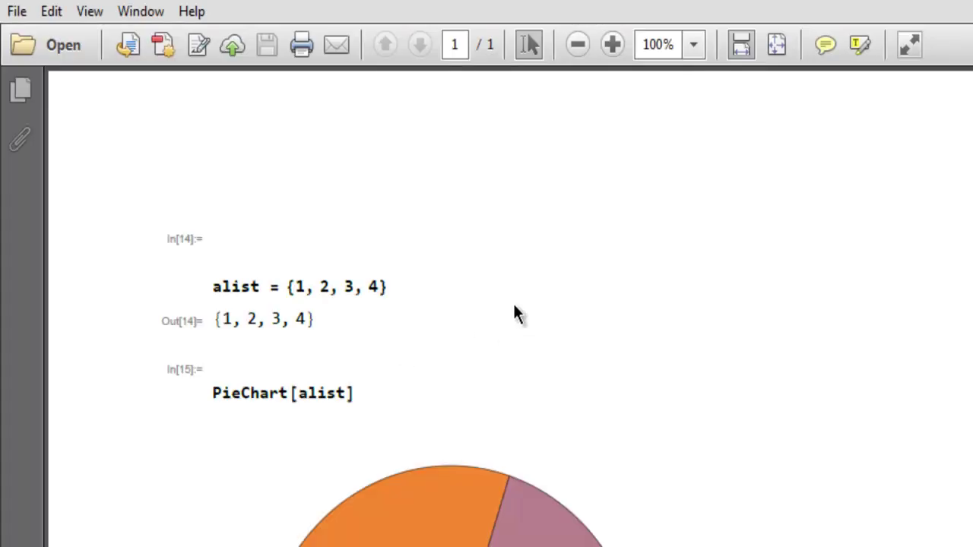
Step: Scroll through Example.pdf and select the In[14] to PieChart[alist] code text to inspect it
scroll(497, 313, down, 3)
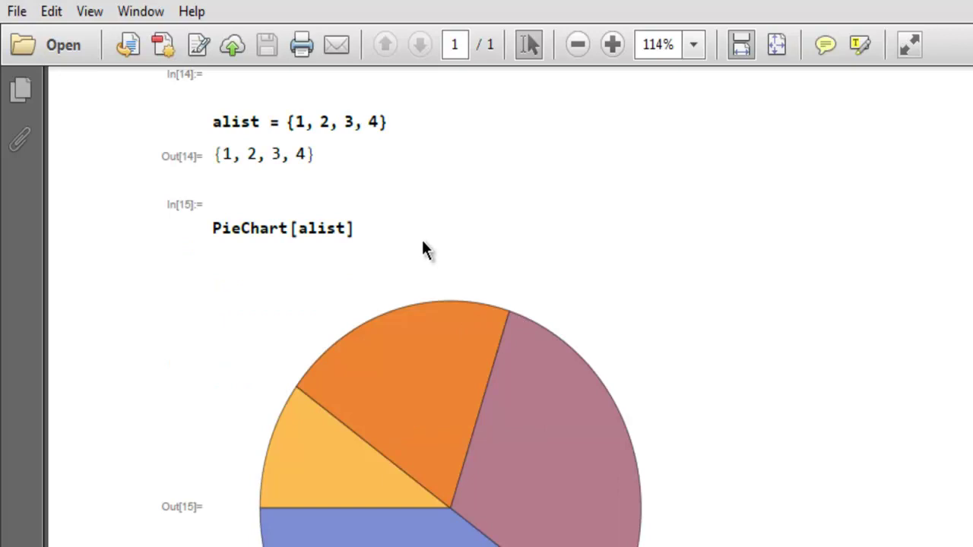
scroll(423, 250, up, 3)
drag(168, 238, 347, 384)
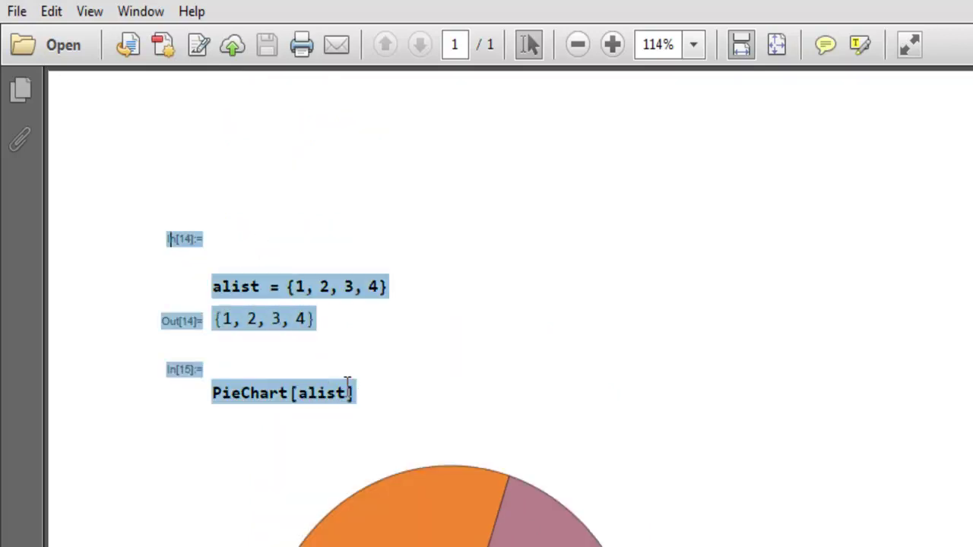
click(375, 395)
scroll(459, 296, down, 5)
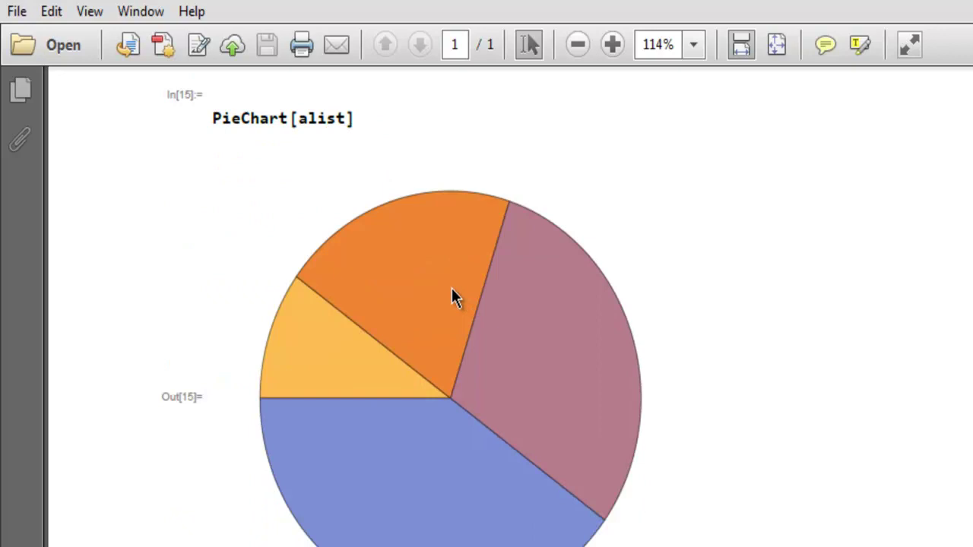
scroll(451, 290, up, 5)
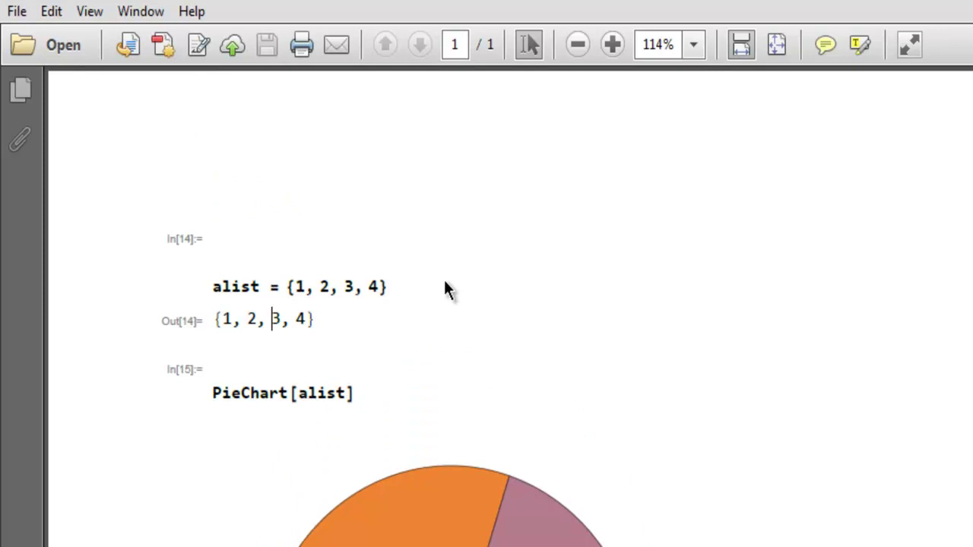
drag(169, 239, 362, 389)
click(363, 389)
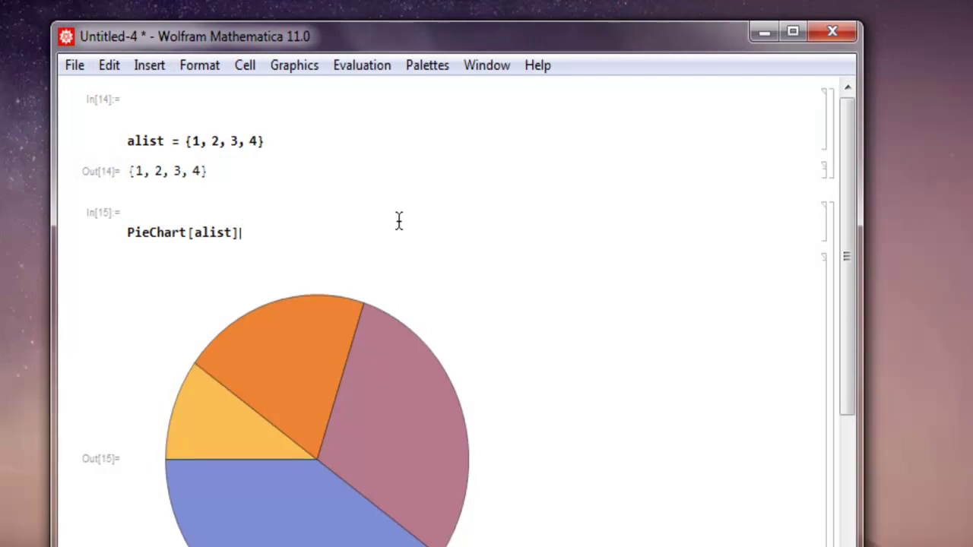
Step: Insert an empty input cell below the pie chart output
scroll(398, 228, down, 5)
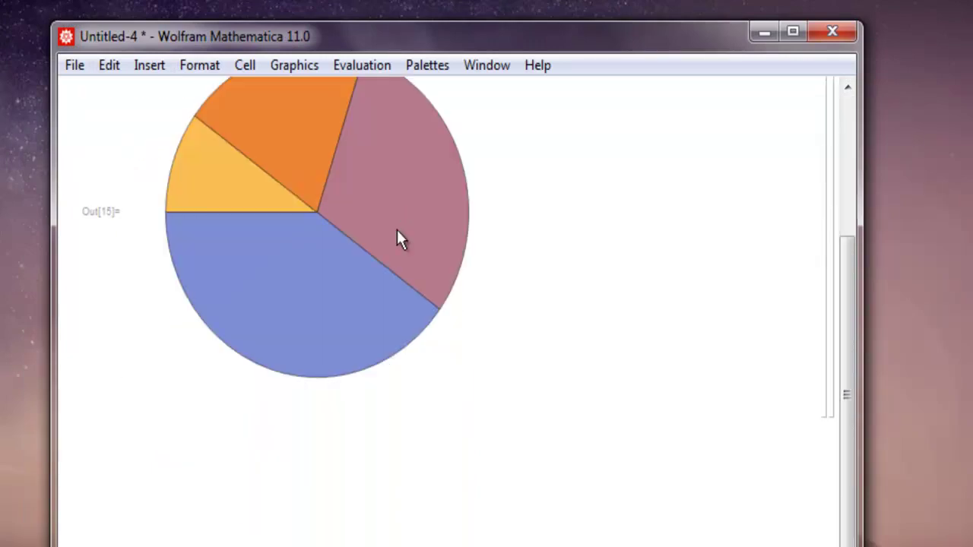
click(310, 425)
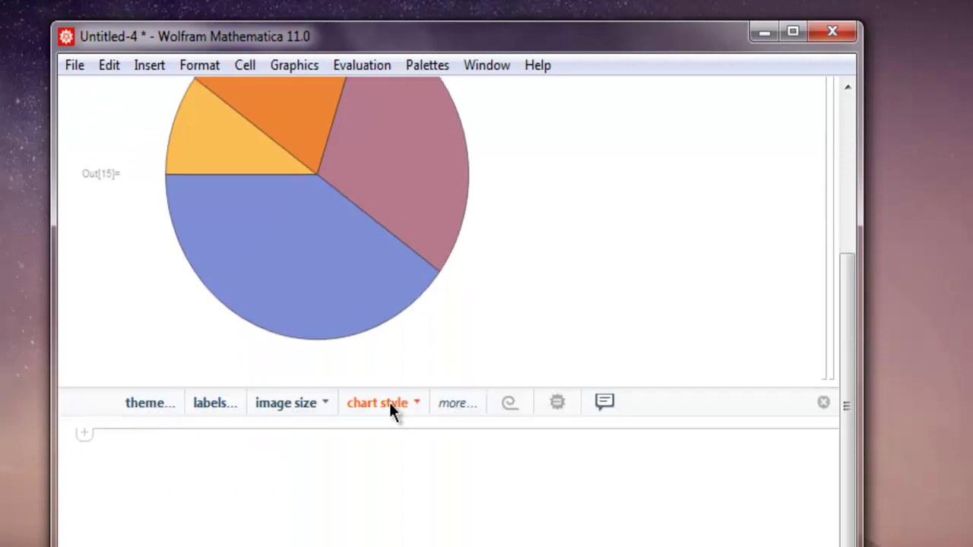
click(389, 408)
scroll(389, 380, down, 5)
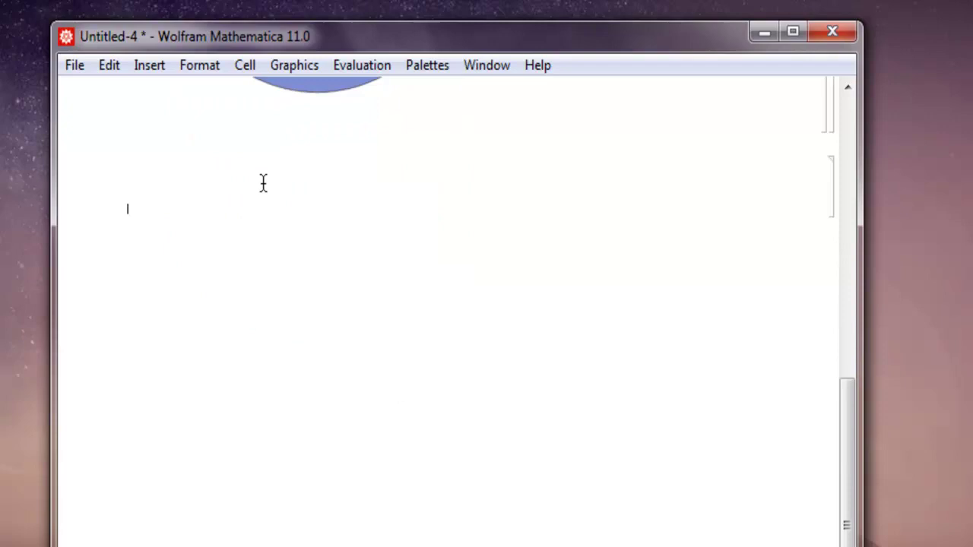
Step: Evaluate Export["Test1.pdf", %] to write the pie chart to Test1.pdf
text(Export)
key(Return)
text([)
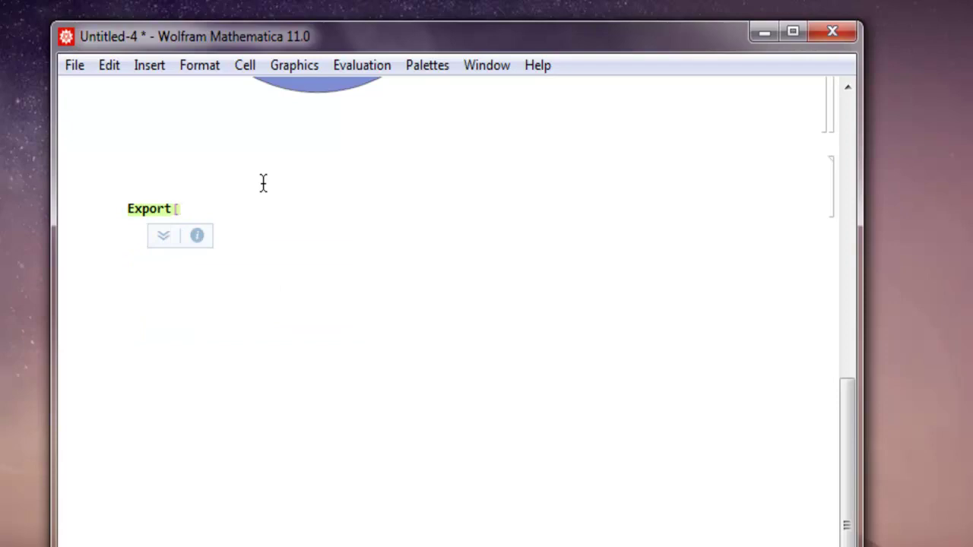
text(")
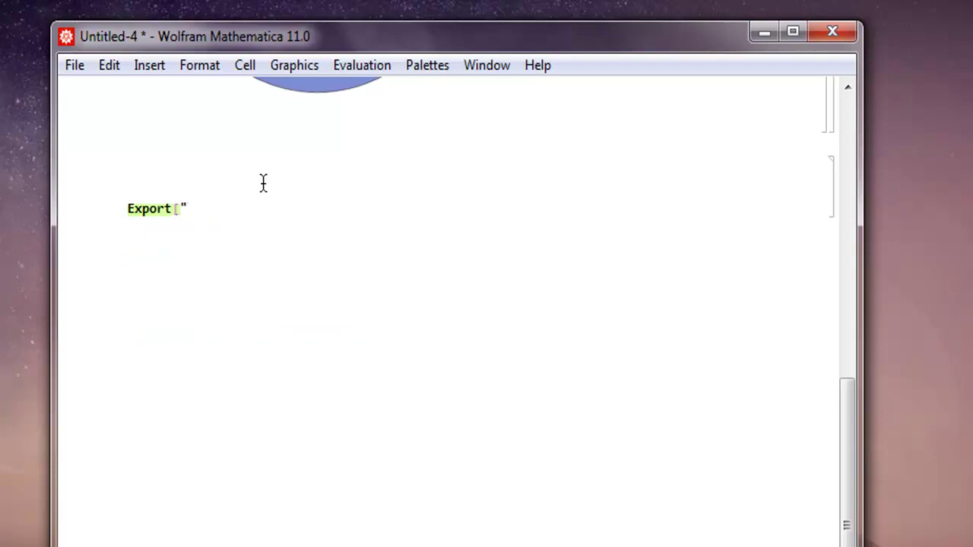
text(Test1)
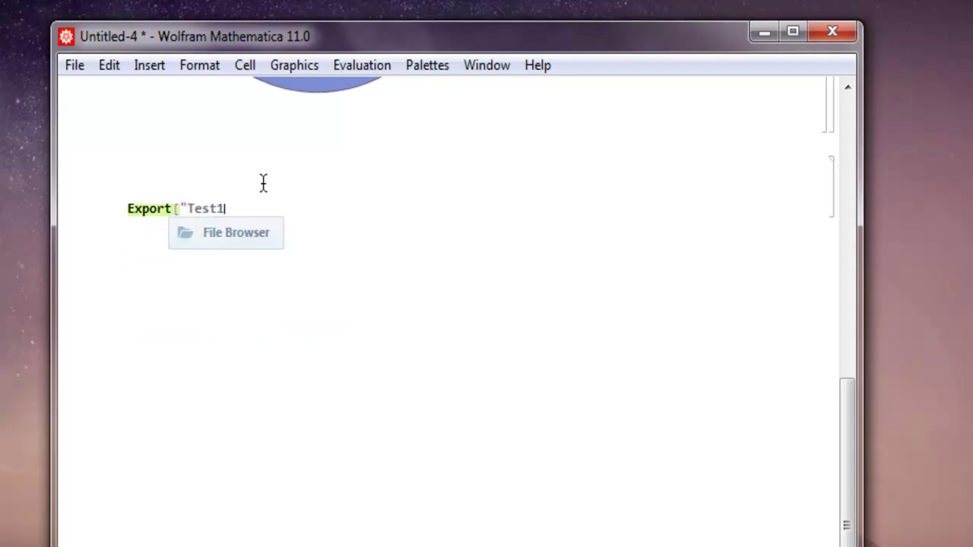
text(.pdf")
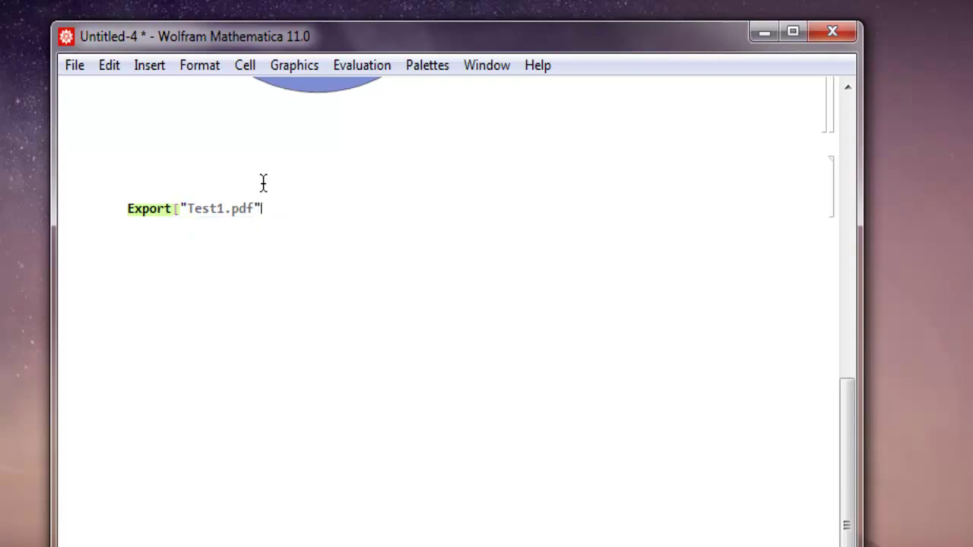
text(, %])
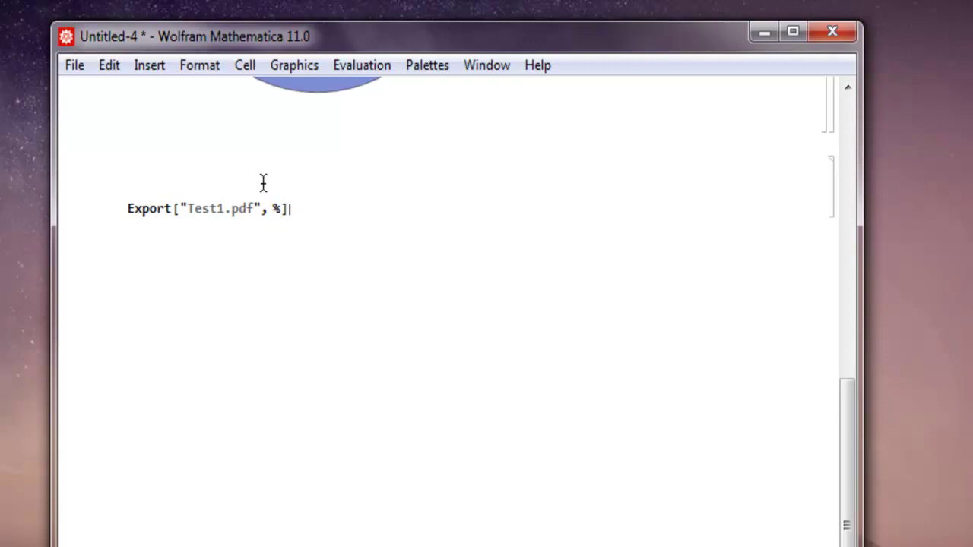
key(shift+Return)
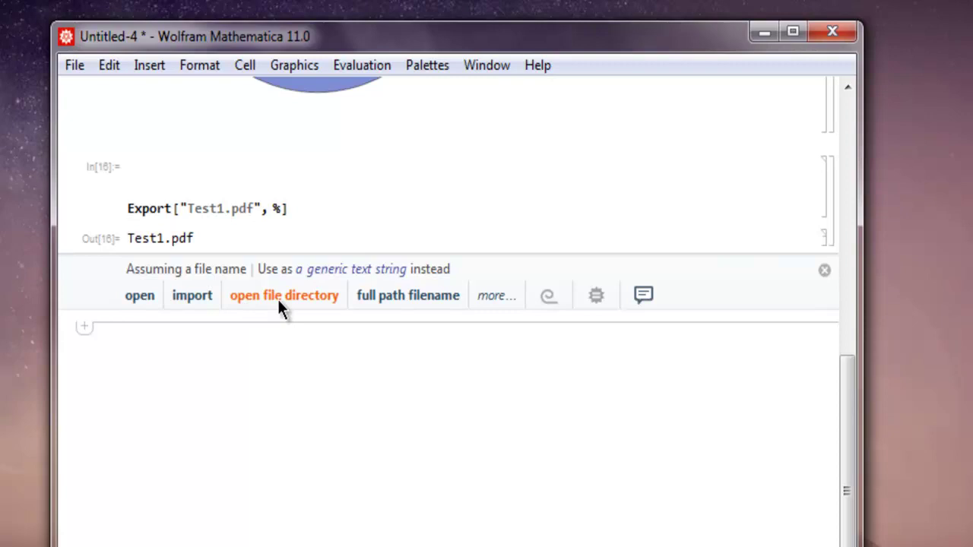
Step: Show Test1.pdf's full path via 'full path filename' and select its Documents folder portion
click(398, 294)
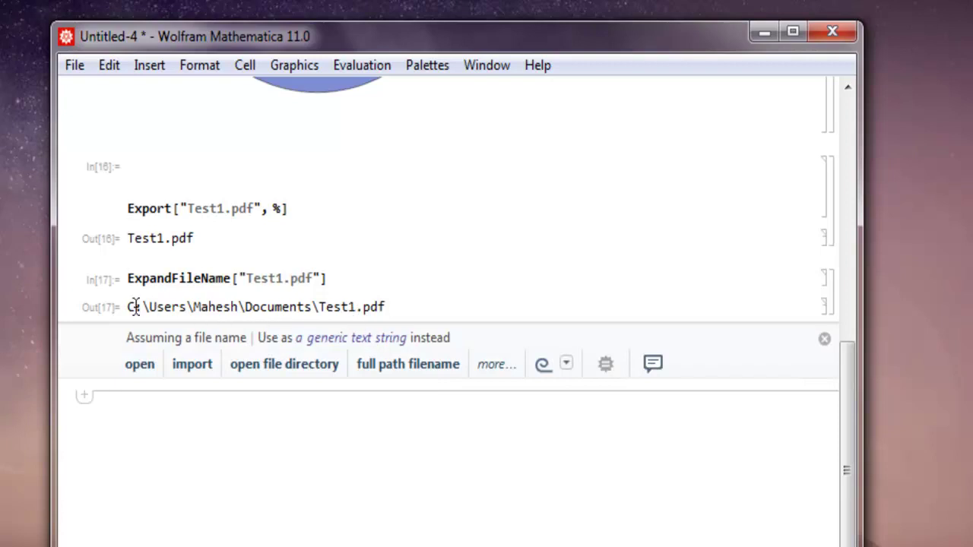
drag(128, 306, 313, 308)
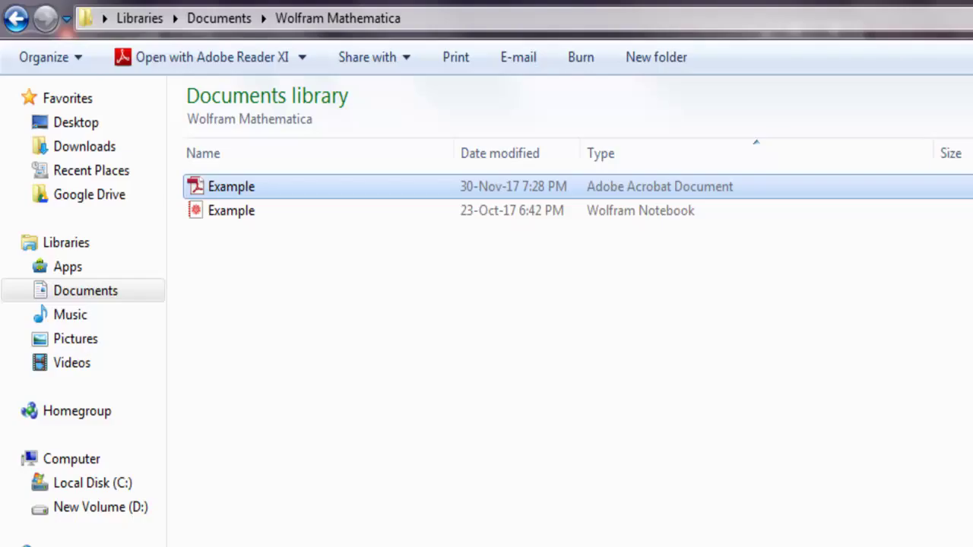
Step: Go up to the Documents library and select the Test1 Adobe Acrobat Document
key(BackSpace)
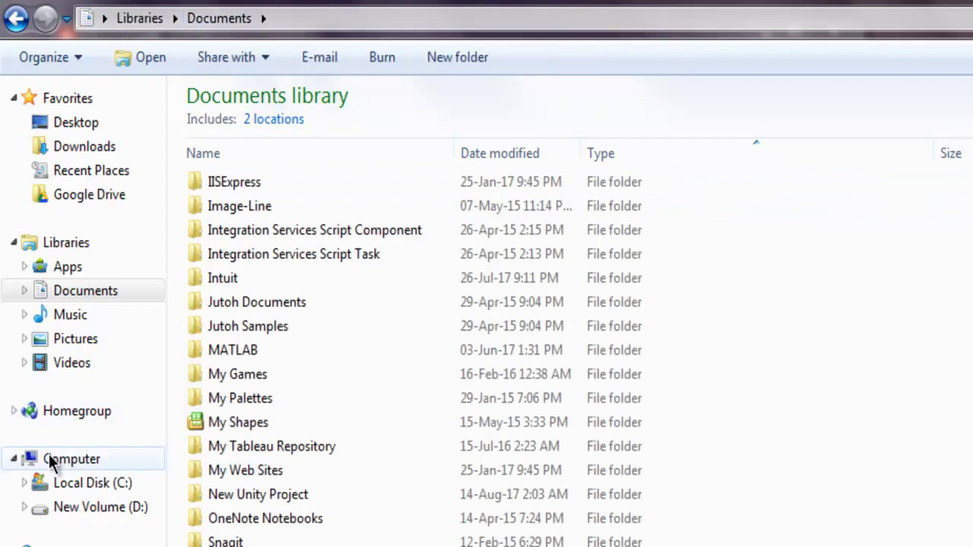
scroll(532, 342, down, 10)
scroll(532, 342, up, 1)
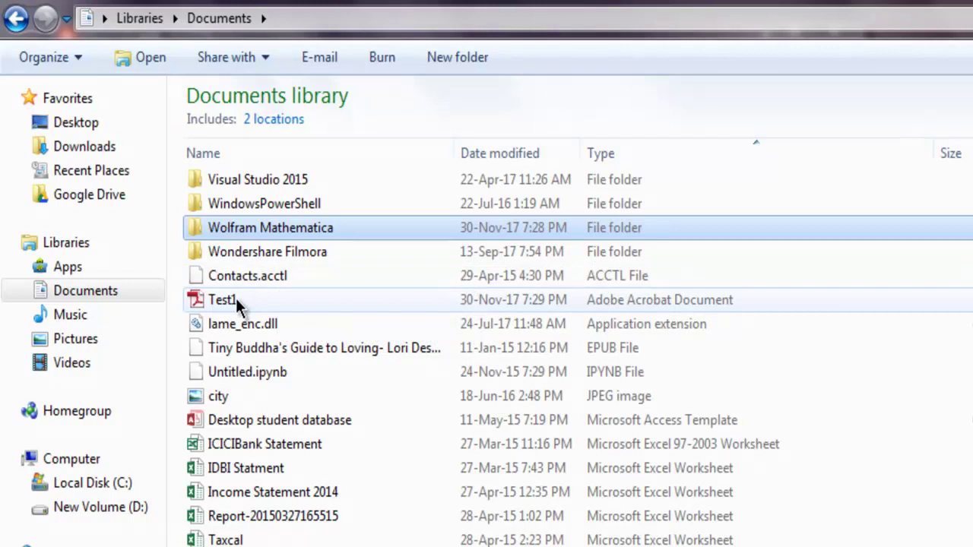
click(415, 302)
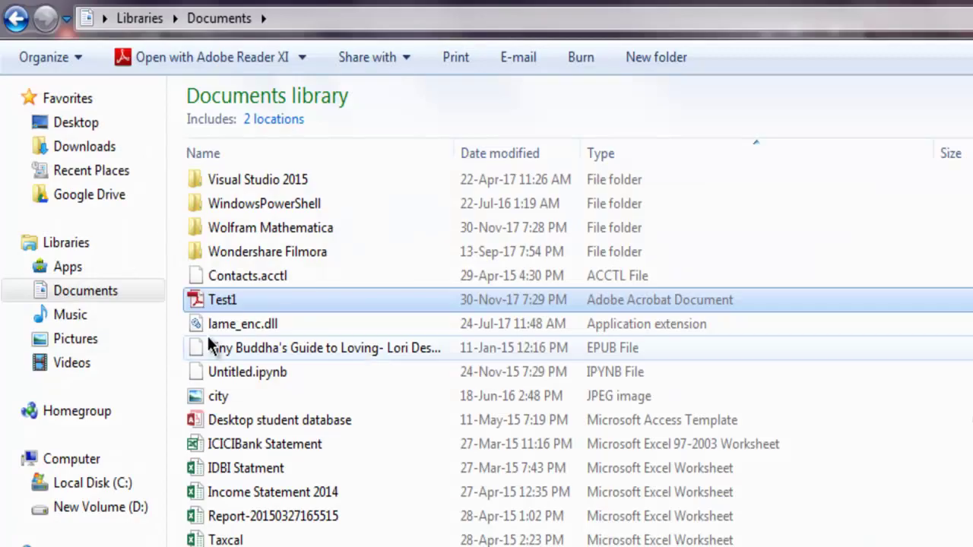
Step: Open Test1.pdf in Adobe Reader to view the pie chart, then return to Mathematica
double_click(228, 300)
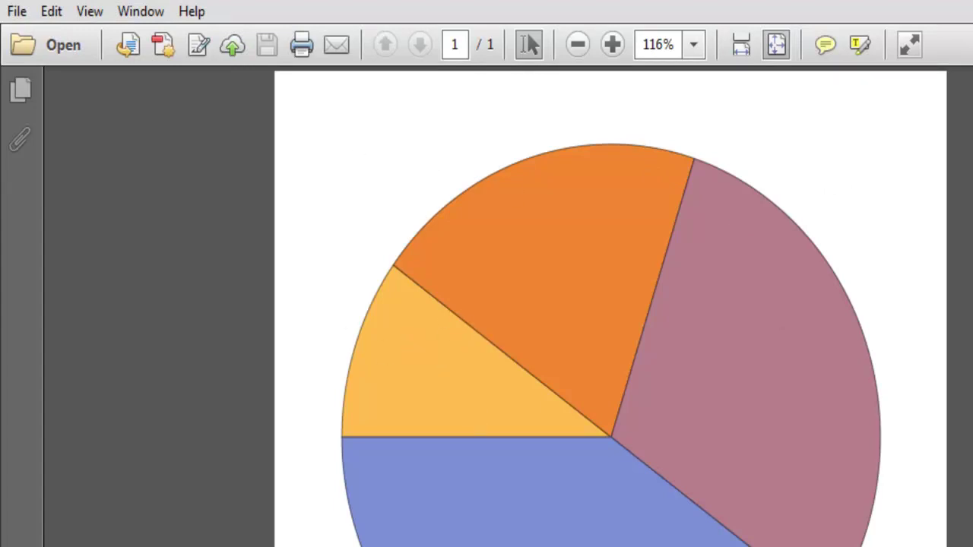
key(alt+Tab)
click(329, 278)
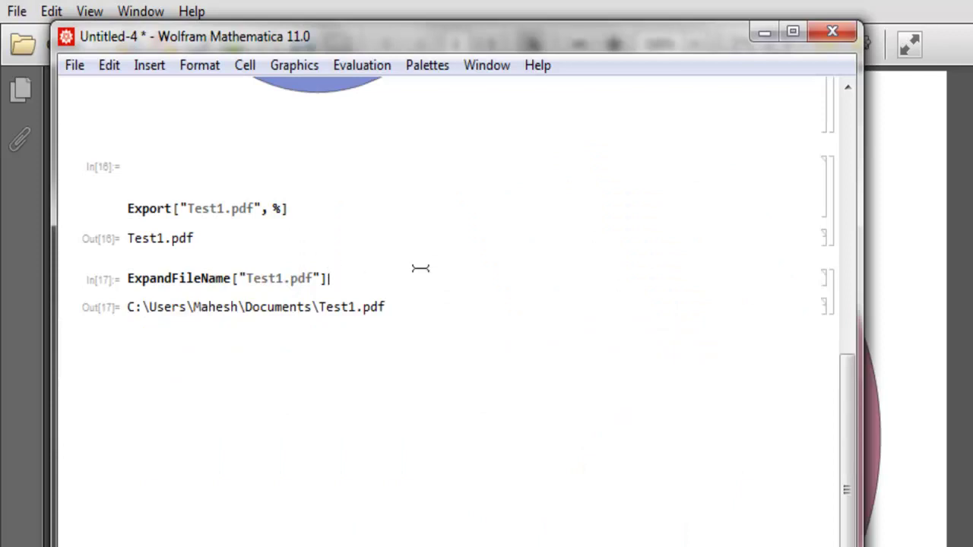
scroll(420, 268, up, 10)
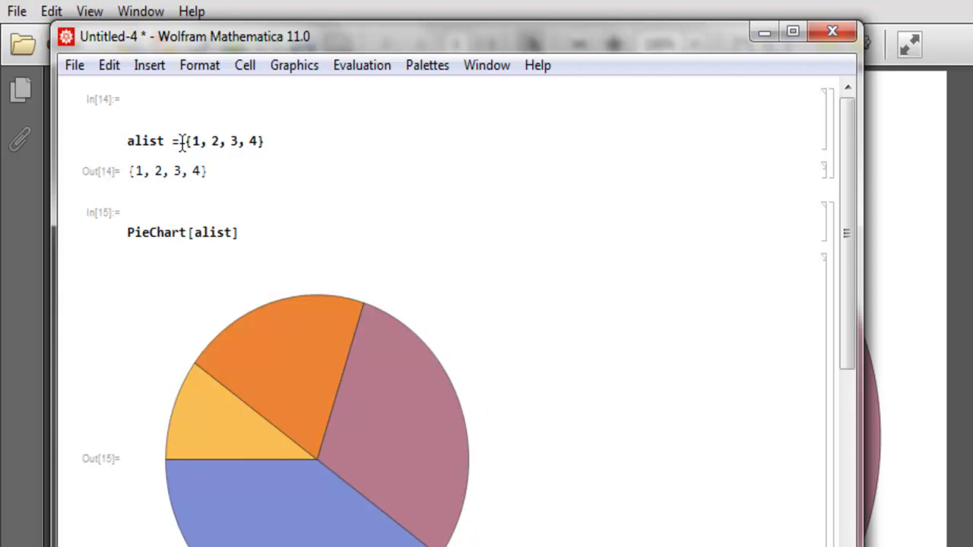
scroll(542, 315, down, 3)
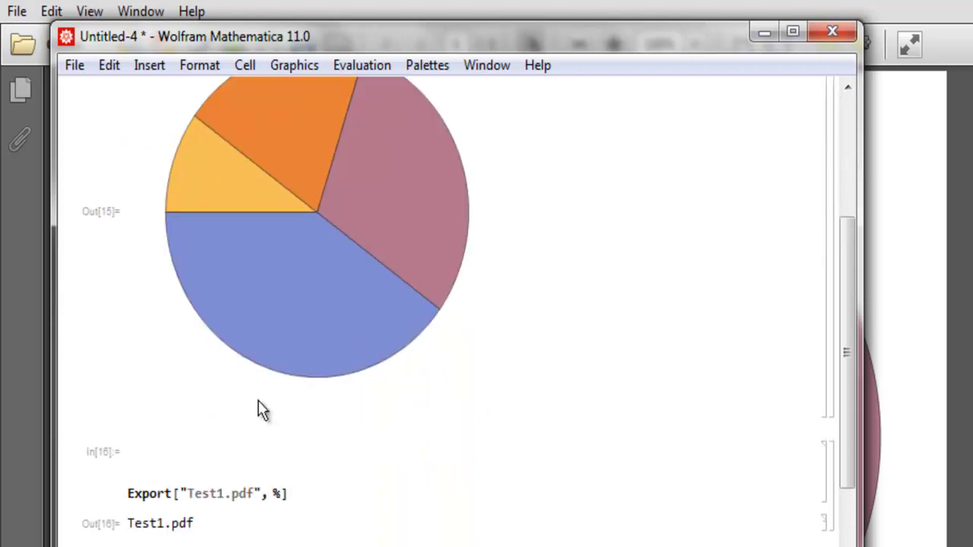
scroll(358, 328, up, 3)
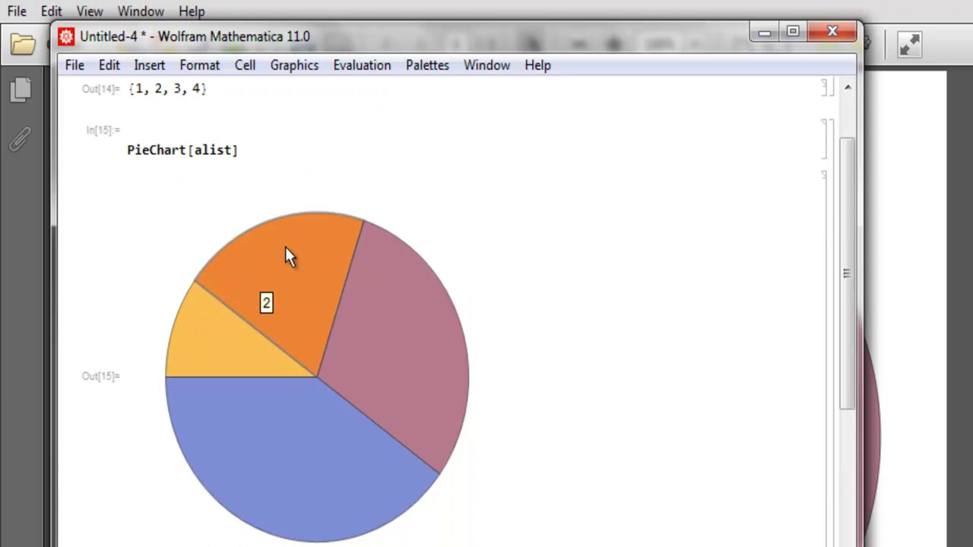
scroll(531, 249, down, 2)
scroll(531, 249, down, 2)
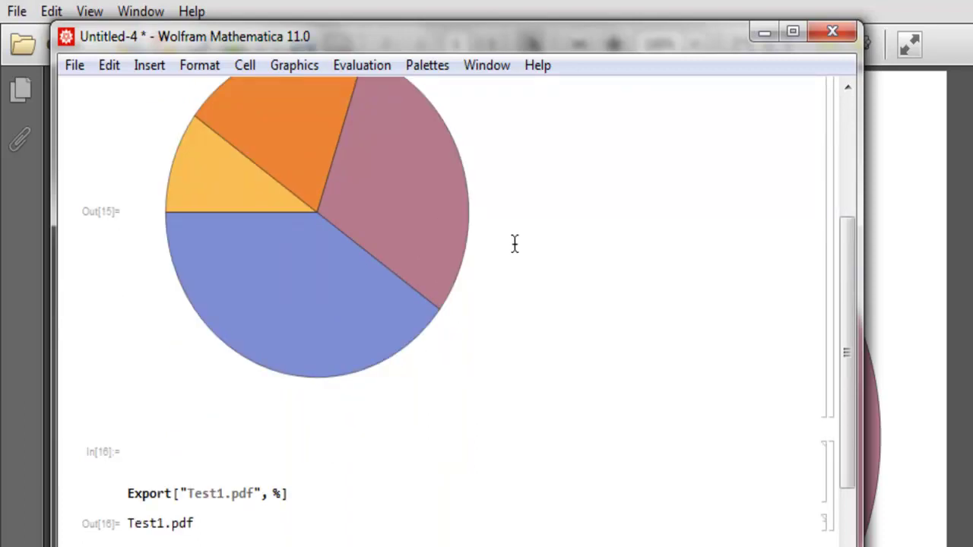
scroll(515, 243, up, 6)
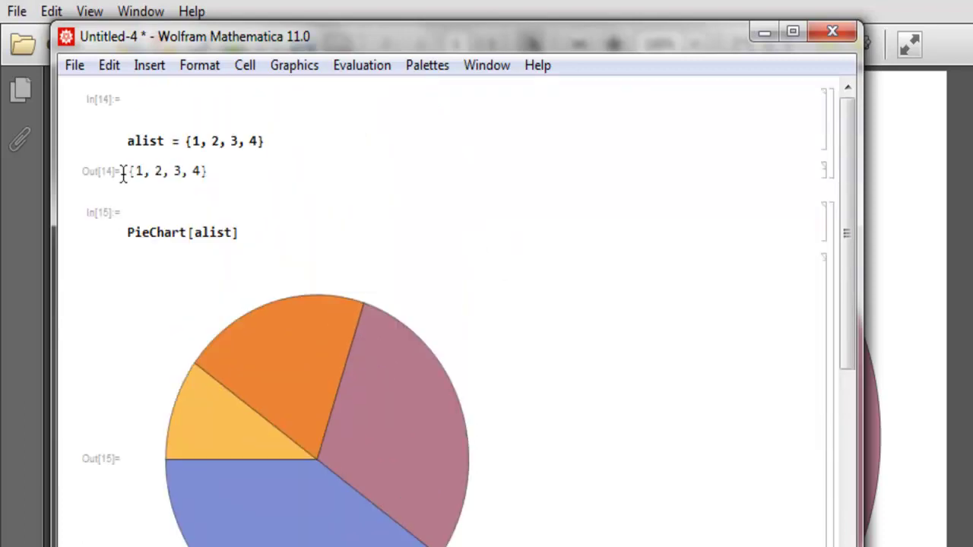
click(79, 66)
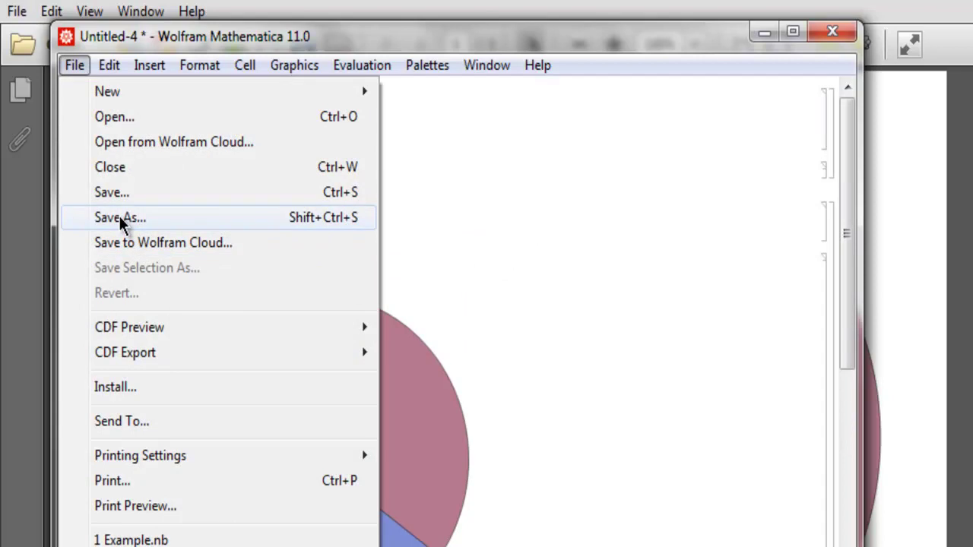
click(601, 218)
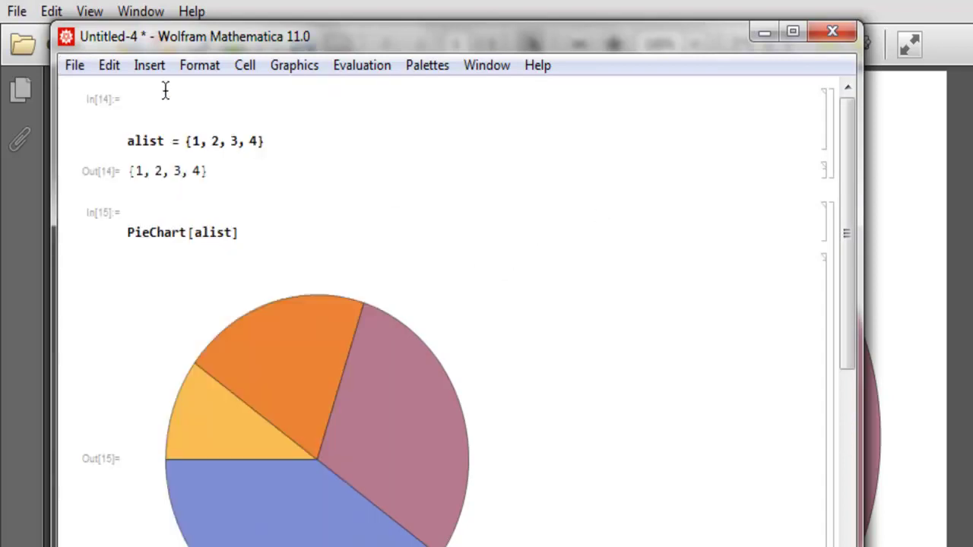
Step: Minimize Mathematica to reveal the exported PDF, then scroll the notebook back to the top
scroll(641, 287, down, 10)
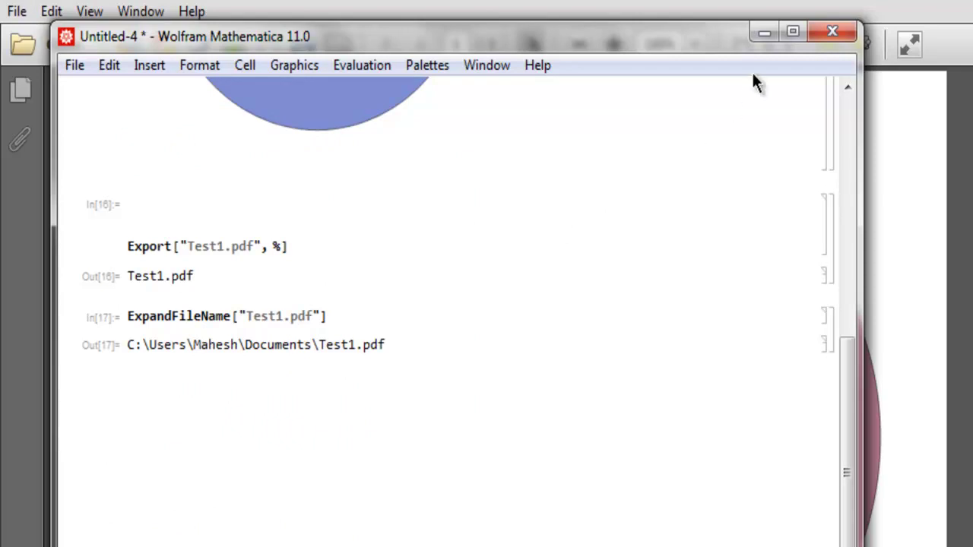
scroll(560, 241, up, 5)
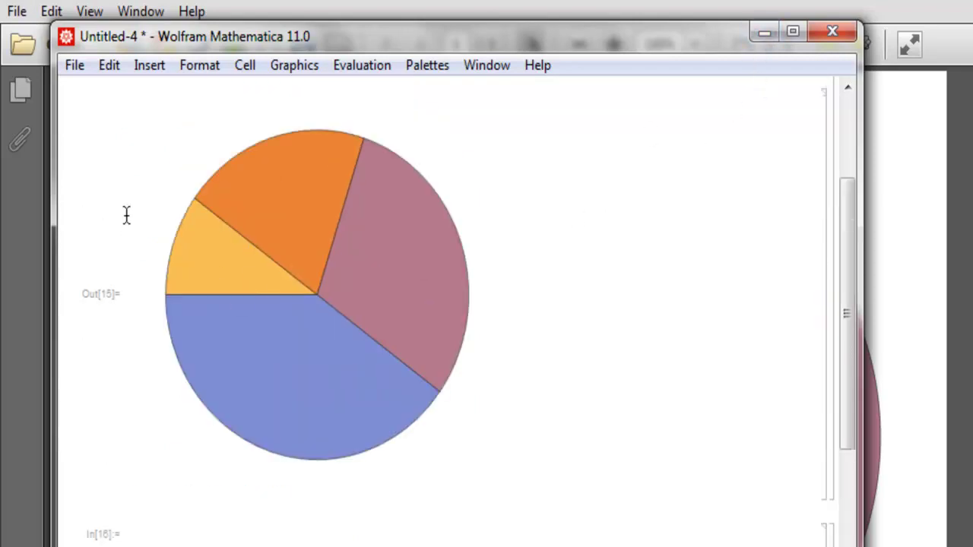
mouse_move(378, 262)
click(763, 32)
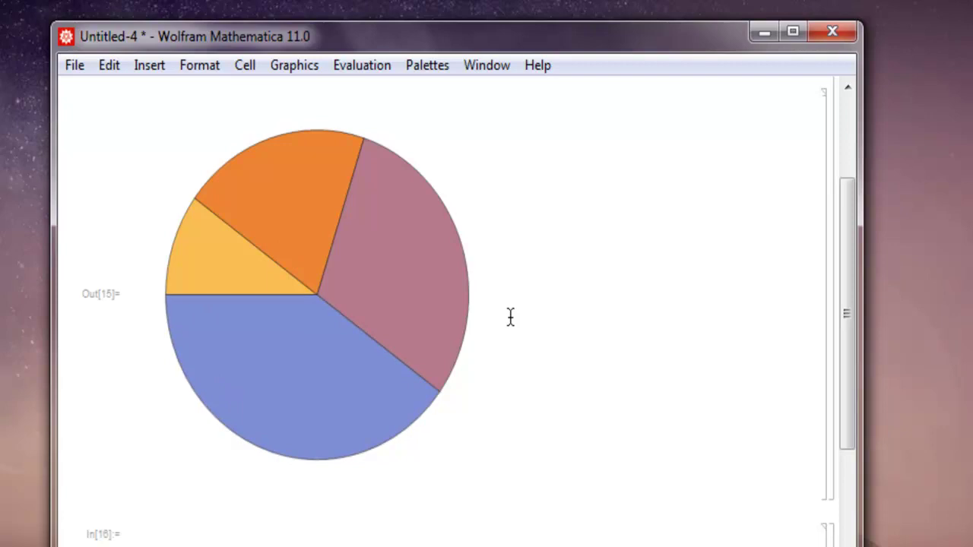
scroll(509, 316, up, 5)
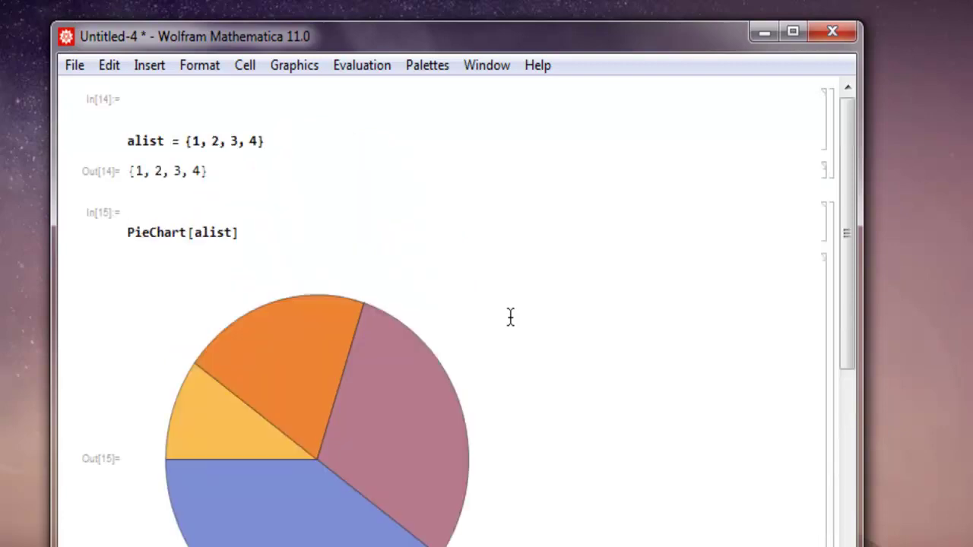